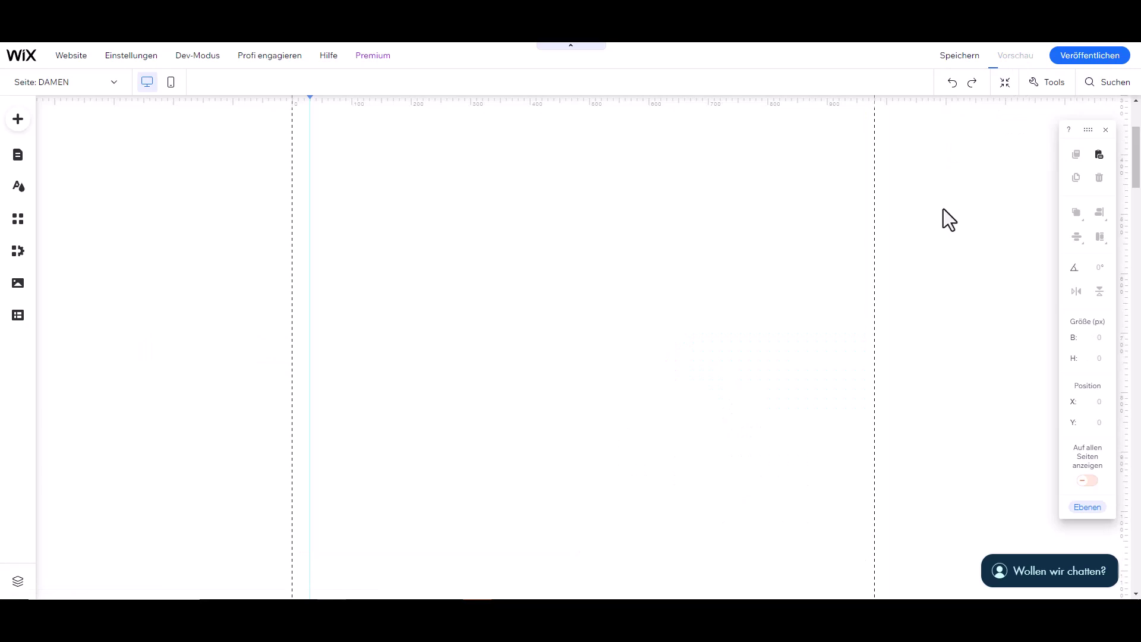
Step: Look through the preview of the "Wie geht's nun weiter?" page, from the delivery section back up to the heading
{"action": "scroll", "coordinate": [943, 209], "scroll_direction": "down", "scroll_amount": 4}
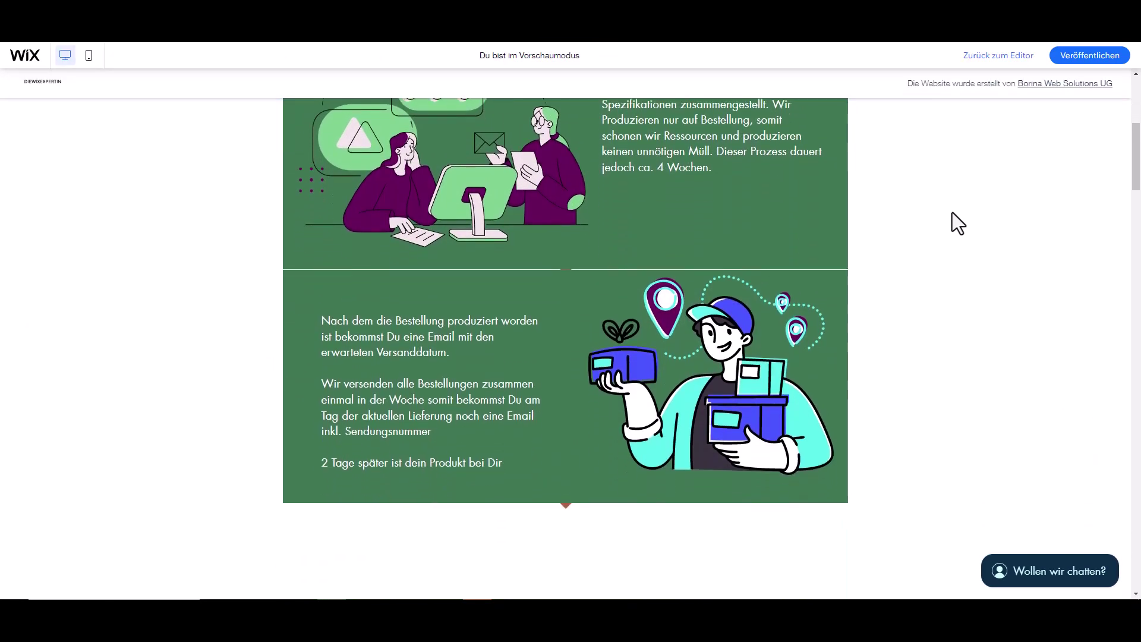
{"action": "scroll", "coordinate": [952, 212], "scroll_direction": "up", "scroll_amount": 4}
{"action": "scroll", "coordinate": [952, 212], "scroll_direction": "up", "scroll_amount": 2}
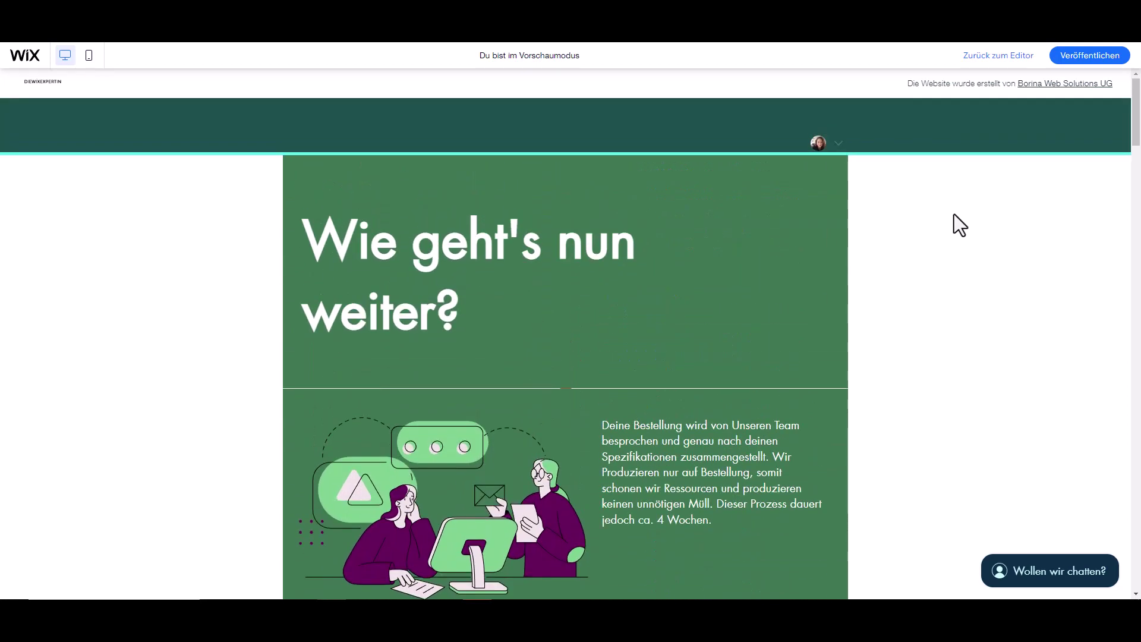
{"action": "key", "text": "ctrl+shift+p"}
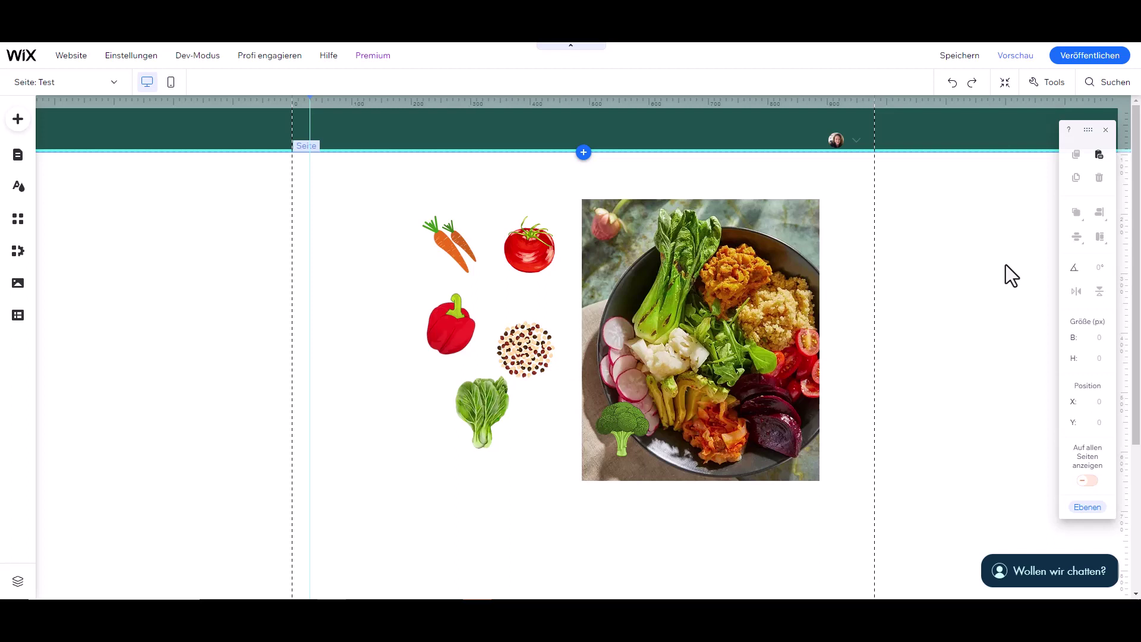
Step: Preview the Test page with the salad bowl photo, return to the editor and inspect the bowl and the separate vegetable images
{"action": "left_click", "coordinate": [1004, 58]}
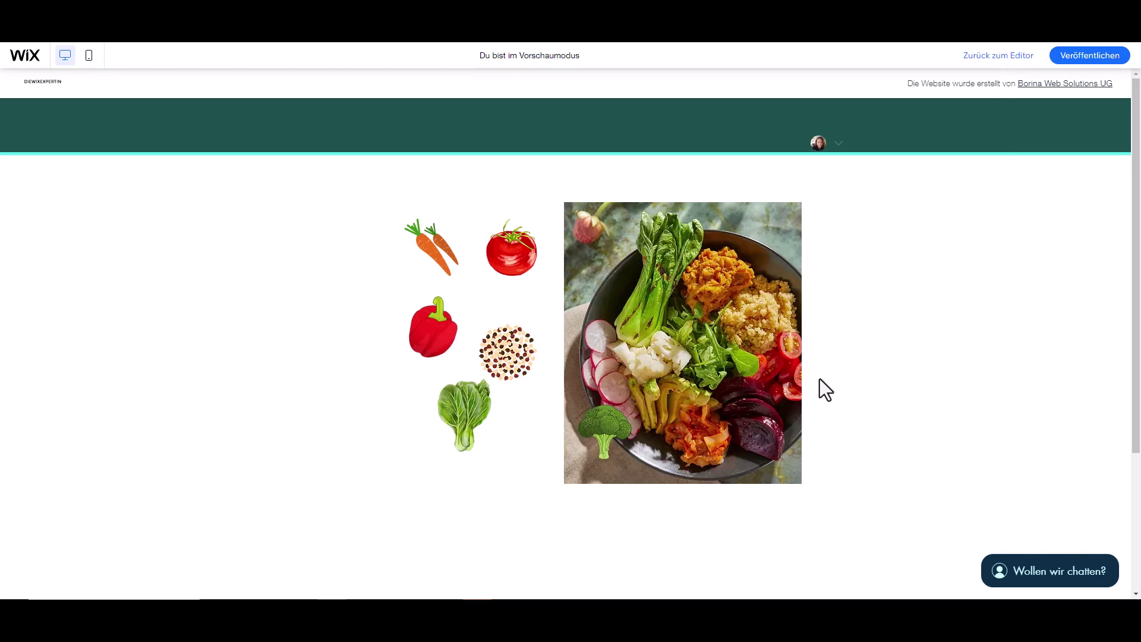
{"action": "left_click", "coordinate": [1011, 61]}
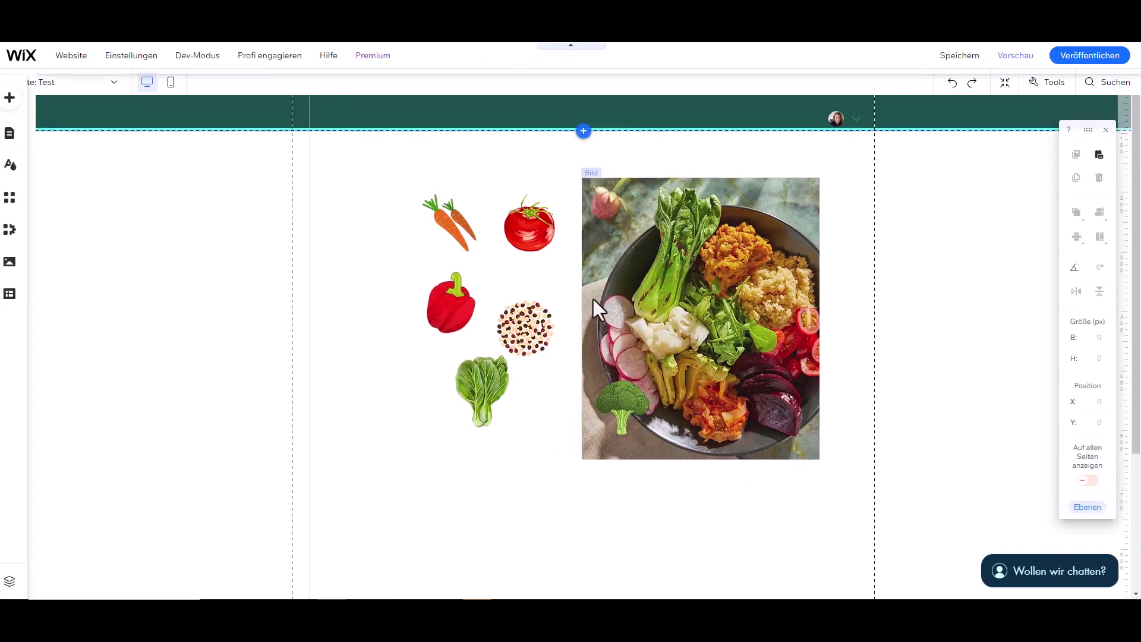
{"action": "left_click", "coordinate": [713, 227]}
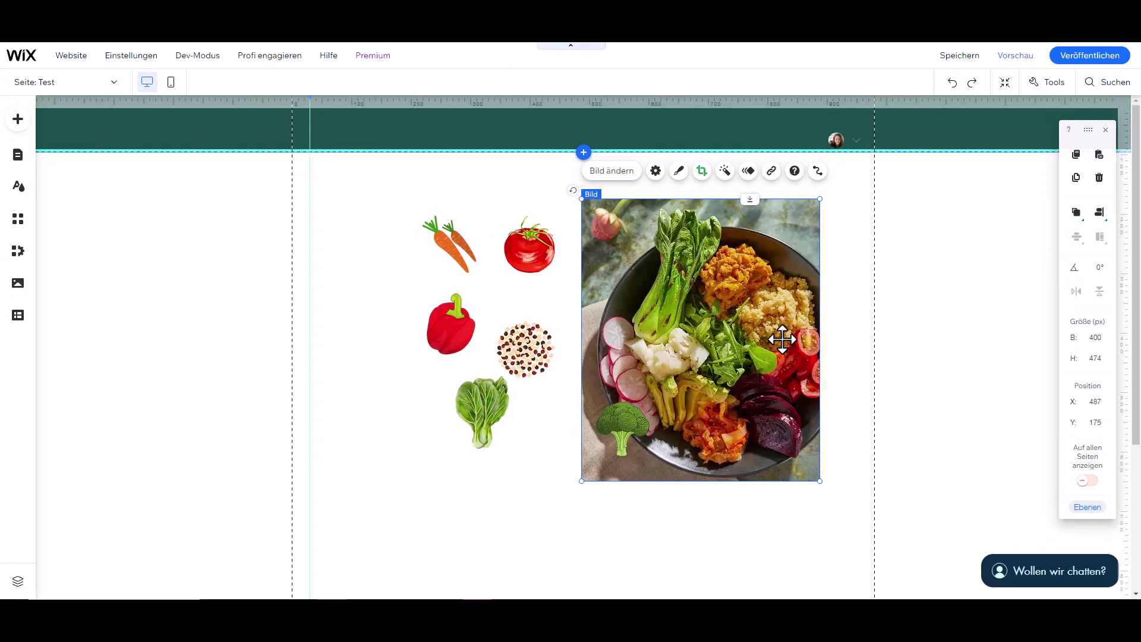
{"action": "left_click", "coordinate": [440, 257]}
{"action": "left_click", "coordinate": [522, 255]}
{"action": "left_click", "coordinate": [456, 317]}
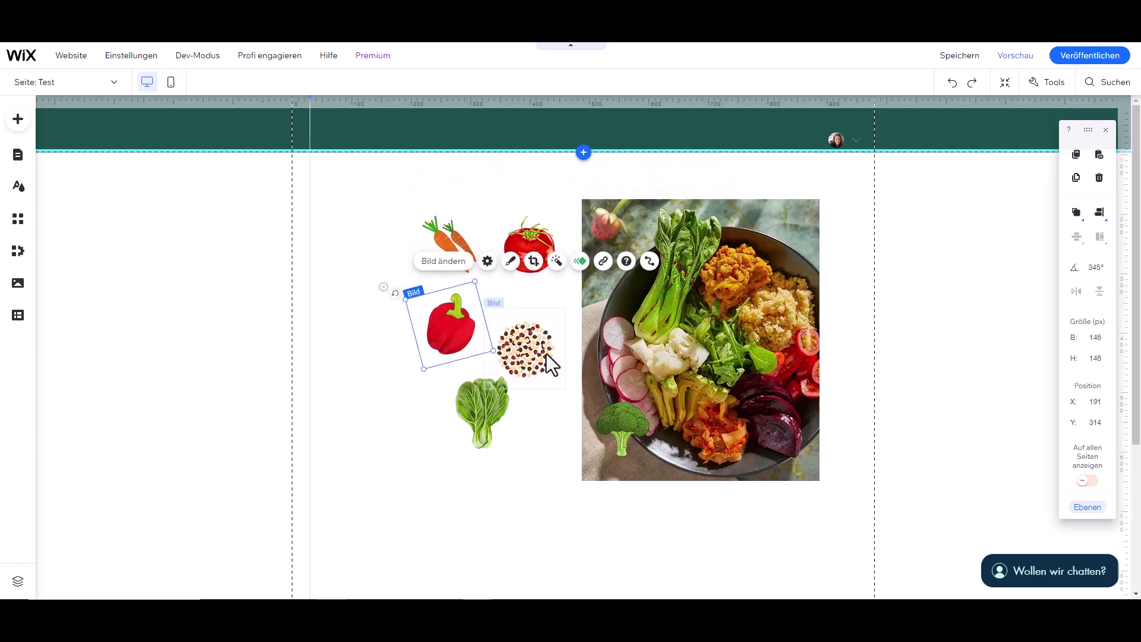
{"action": "left_click", "coordinate": [528, 350]}
{"action": "left_click", "coordinate": [476, 419]}
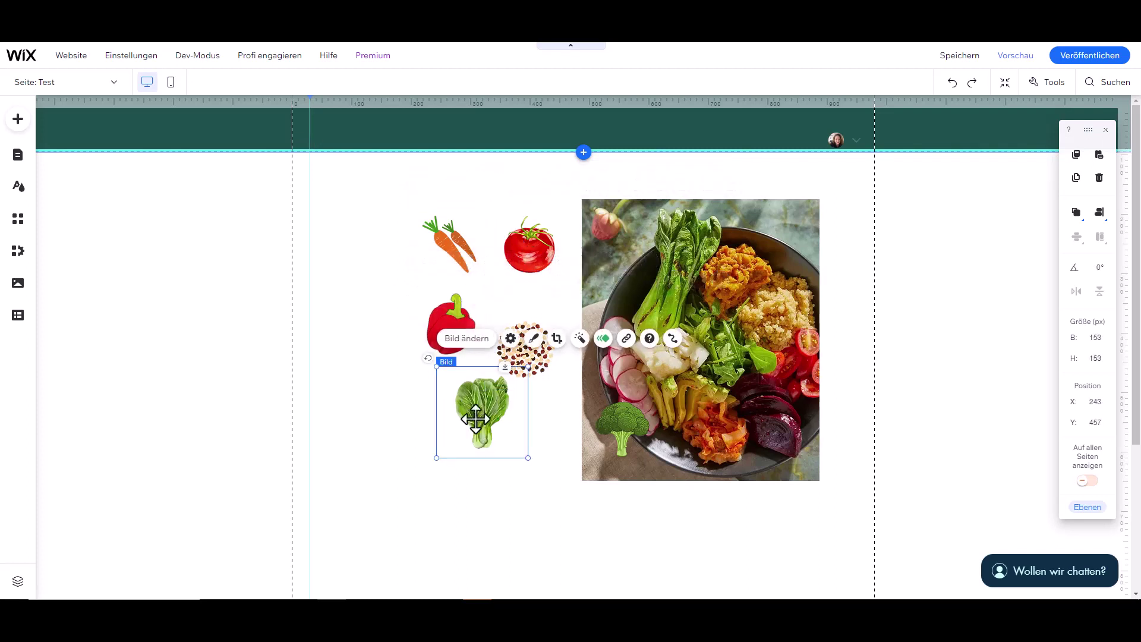
Step: Adjust the carrot image's Hineingleiten animation to a direction of 266° and a distance of 294 px
{"action": "left_click", "coordinate": [440, 240]}
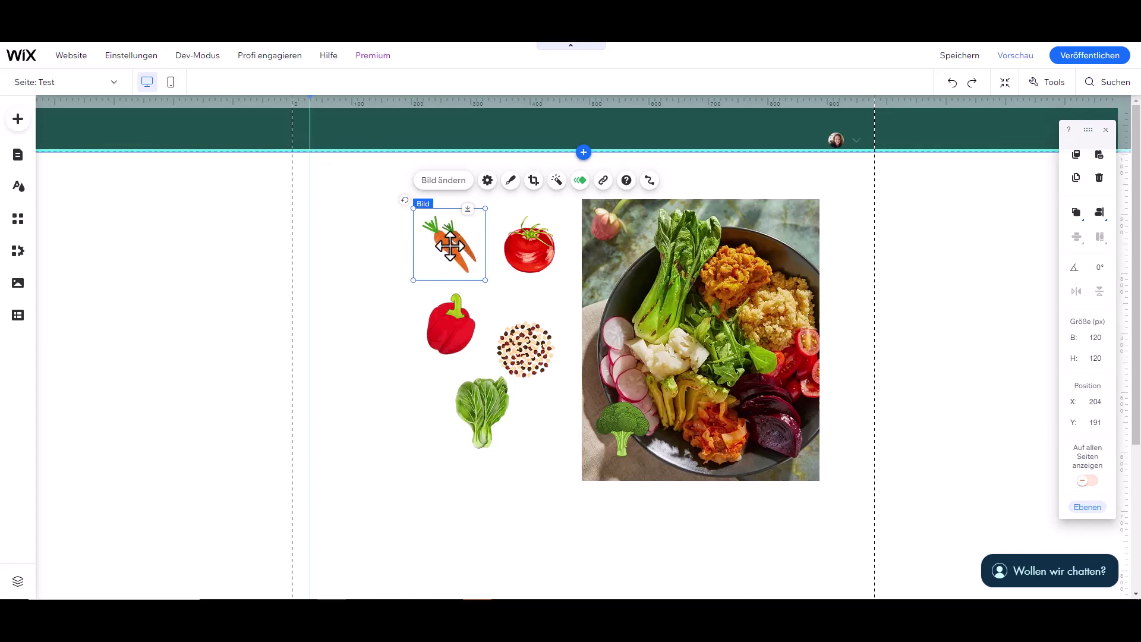
{"action": "left_click", "coordinate": [579, 181]}
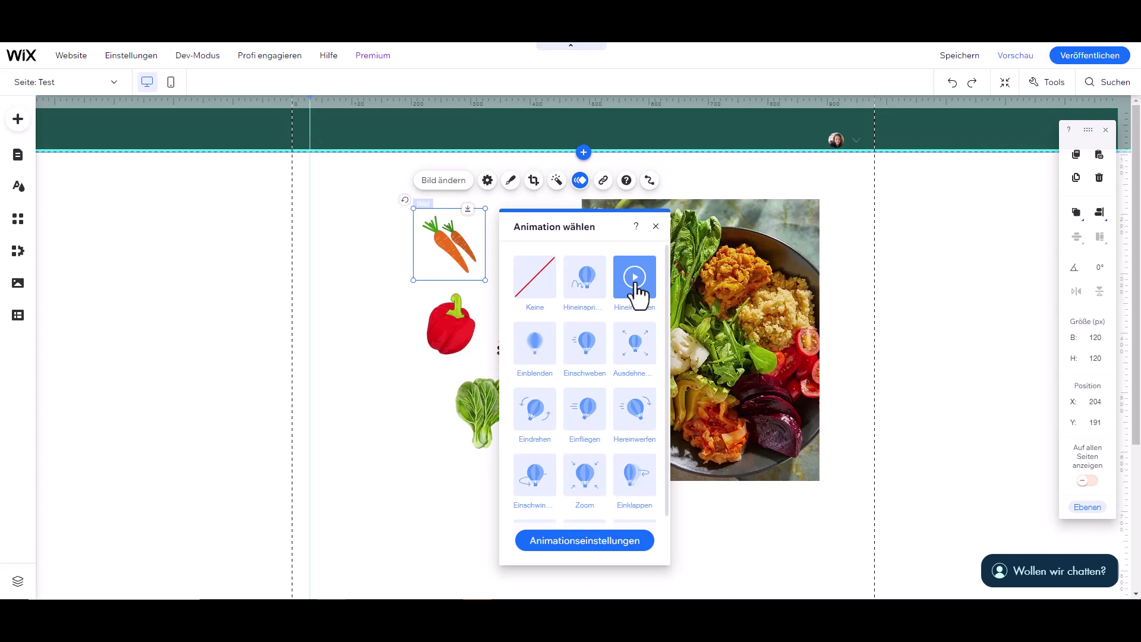
{"action": "left_click", "coordinate": [569, 541]}
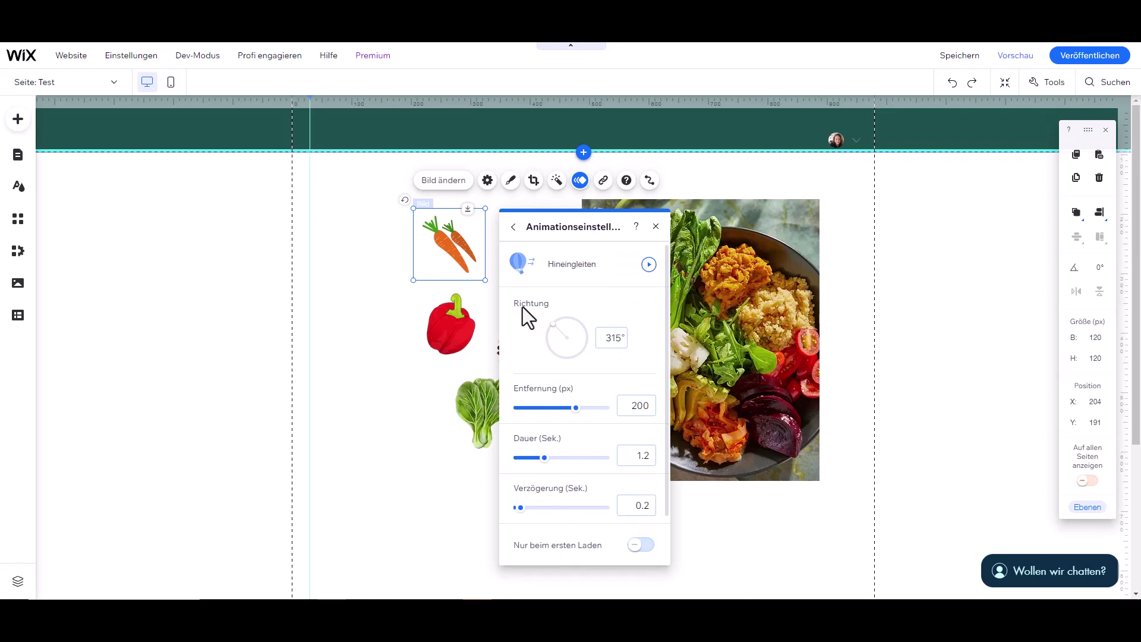
{"action": "left_click", "coordinate": [547, 339]}
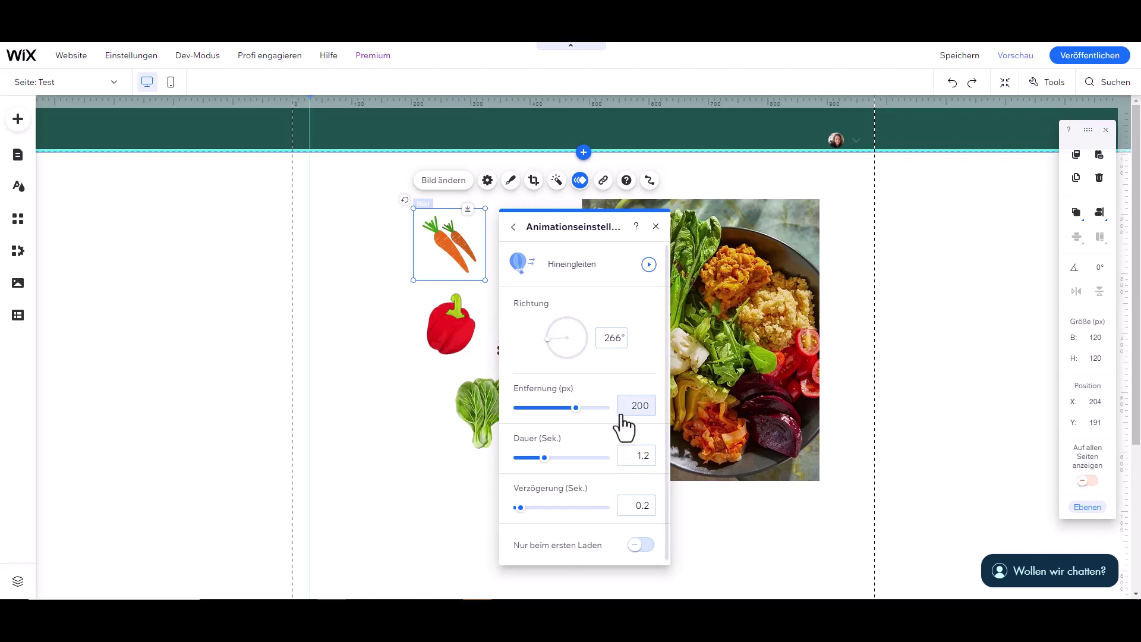
{"action": "left_click_drag", "start_coordinate": [578, 410], "coordinate": [608, 412]}
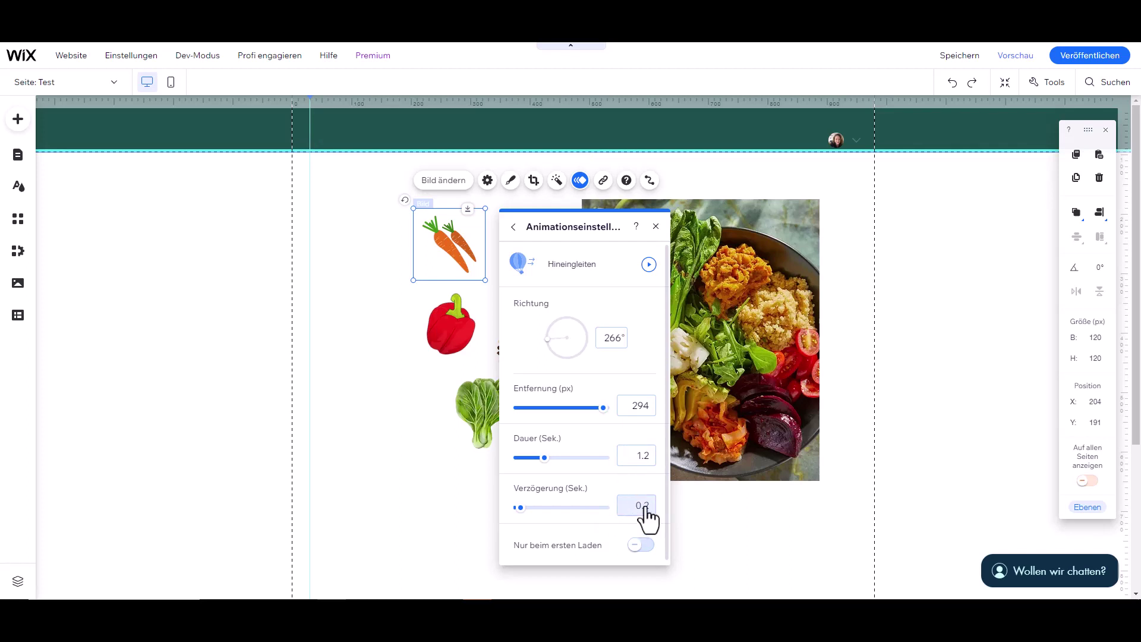
Step: Check the pepper, quinoa, tomato and leafy green images, preview the page's animations and return to the editor
{"action": "left_click", "coordinate": [438, 316]}
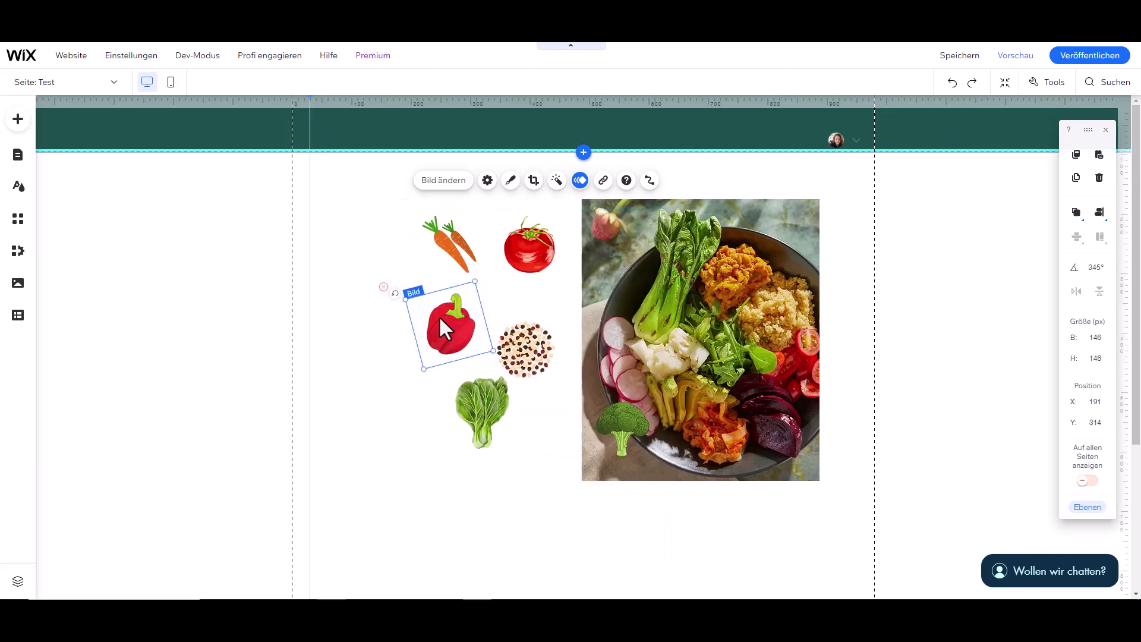
{"action": "left_click", "coordinate": [504, 347]}
{"action": "left_click", "coordinate": [530, 232]}
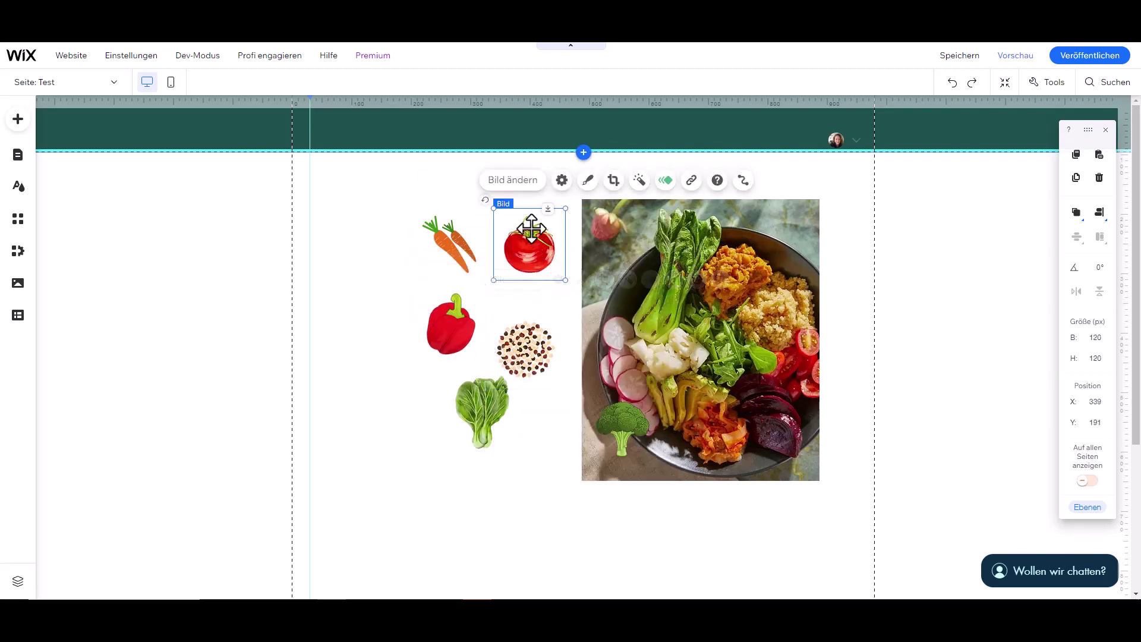
{"action": "left_click", "coordinate": [483, 410]}
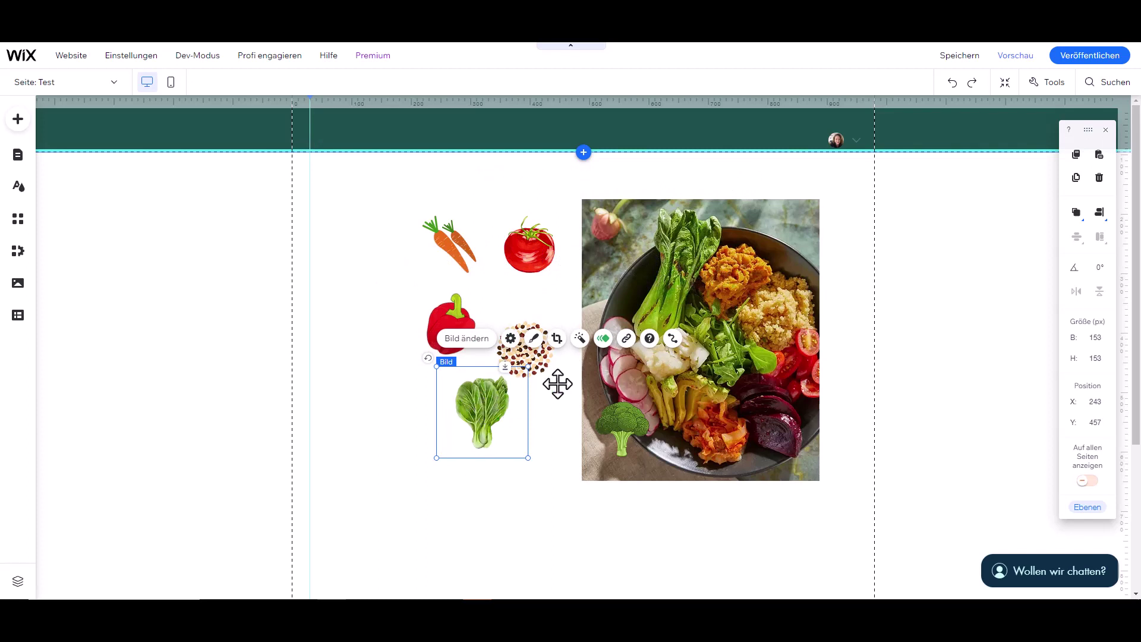
{"action": "left_click", "coordinate": [1017, 58]}
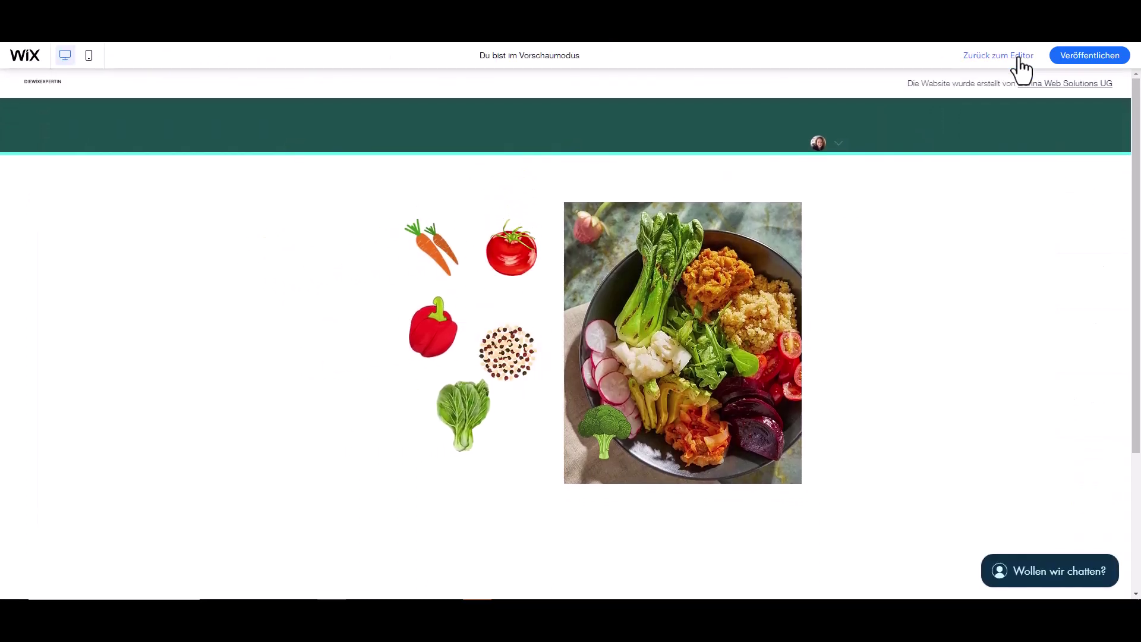
{"action": "left_click", "coordinate": [1016, 56]}
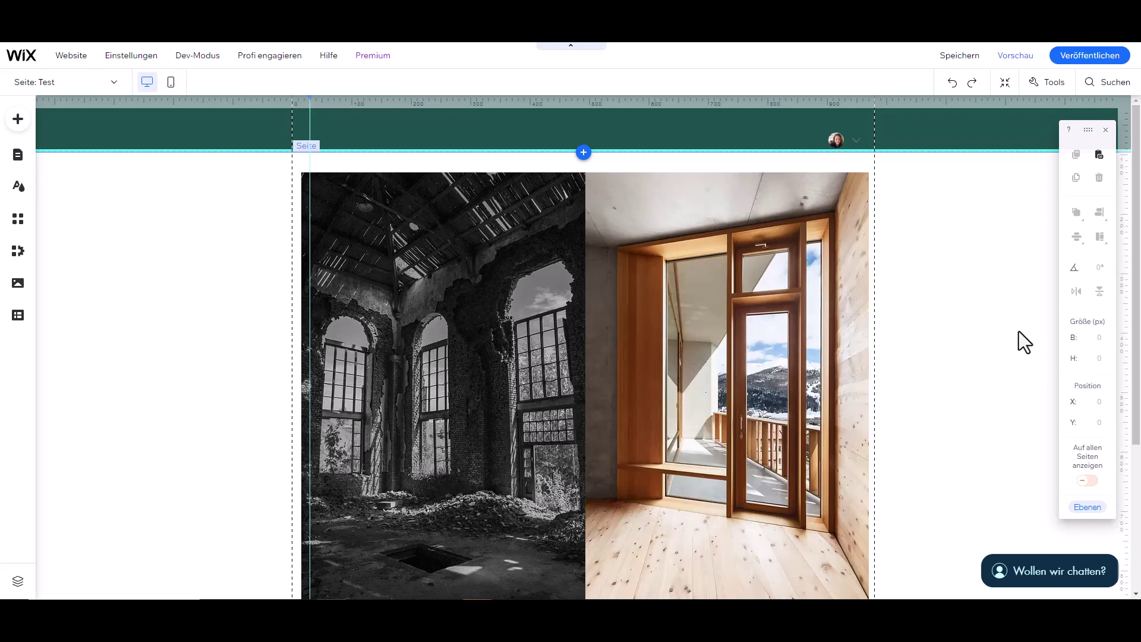
Step: Inspect the dark ruin image and the bright wooden room image, preview their reveal effect and return to the editor
{"action": "left_click", "coordinate": [482, 236]}
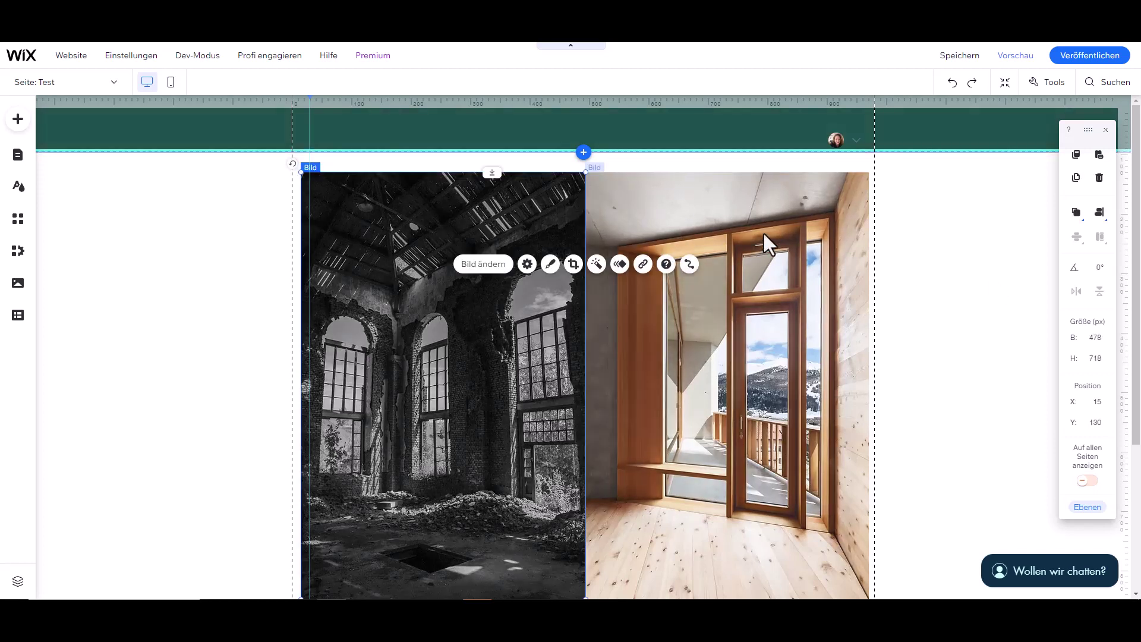
{"action": "left_click", "coordinate": [764, 242]}
{"action": "left_click", "coordinate": [477, 245]}
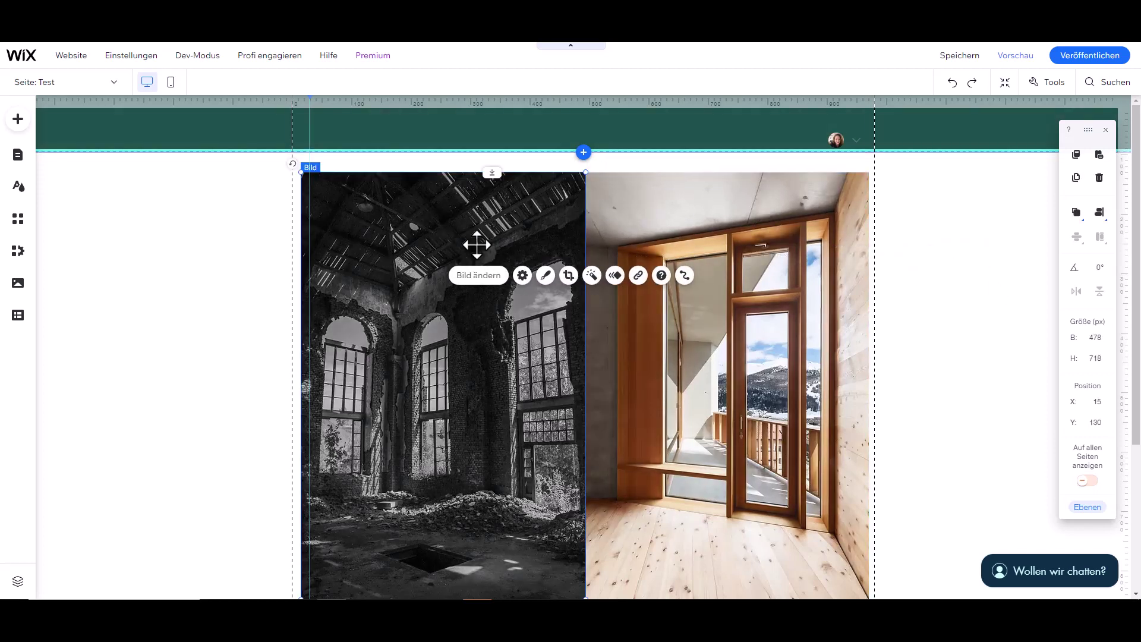
{"action": "left_click", "coordinate": [753, 263]}
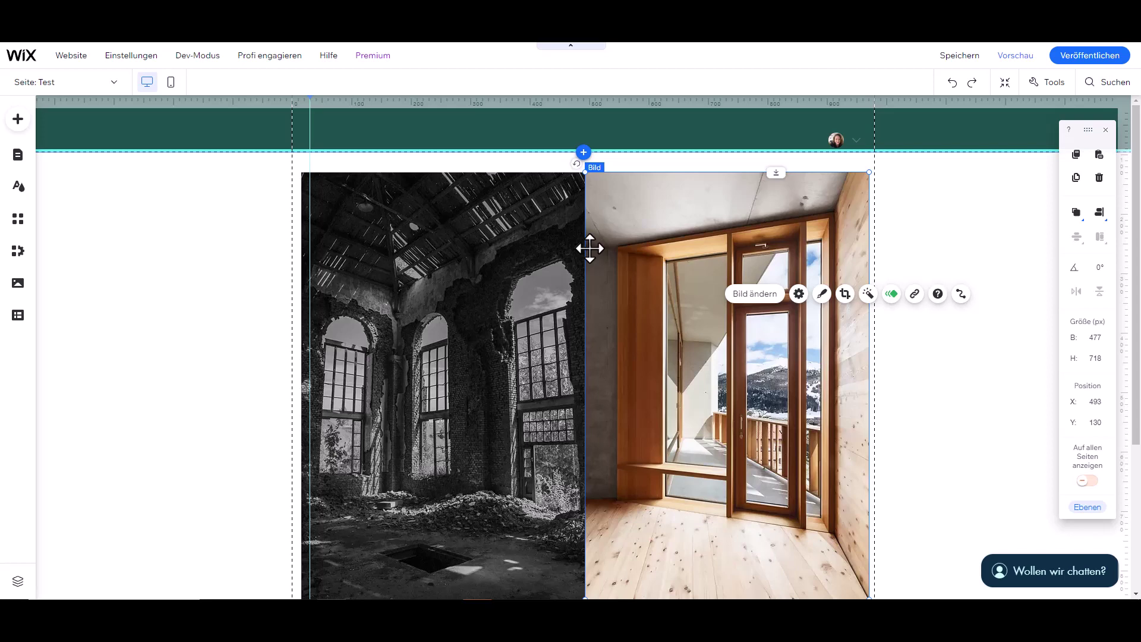
{"action": "left_click", "coordinate": [1017, 60]}
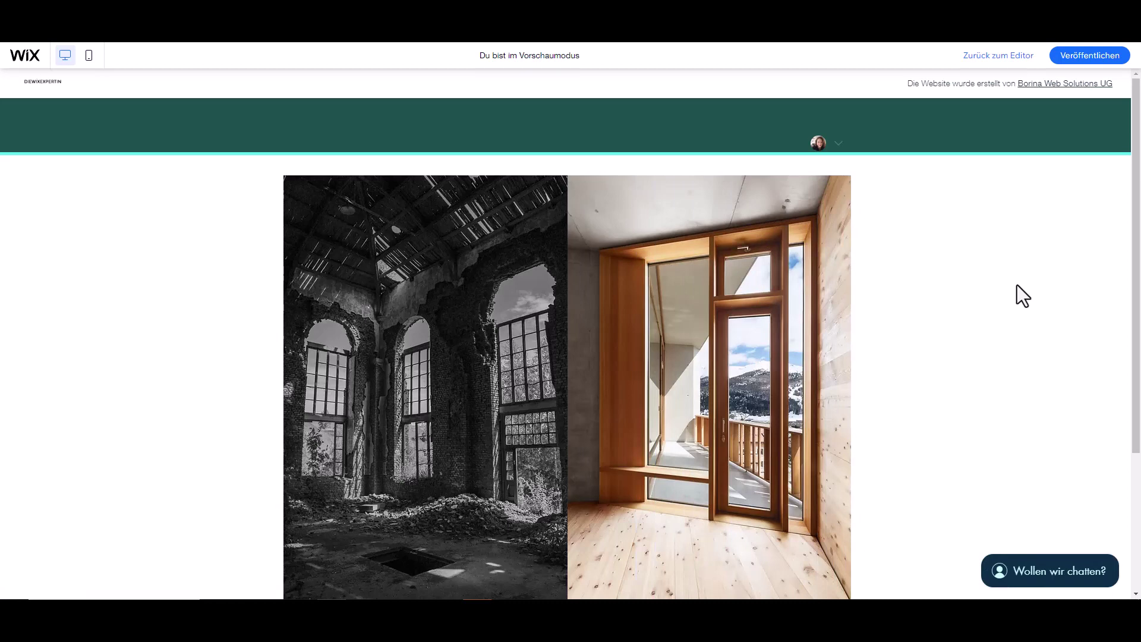
{"action": "left_click", "coordinate": [1003, 56]}
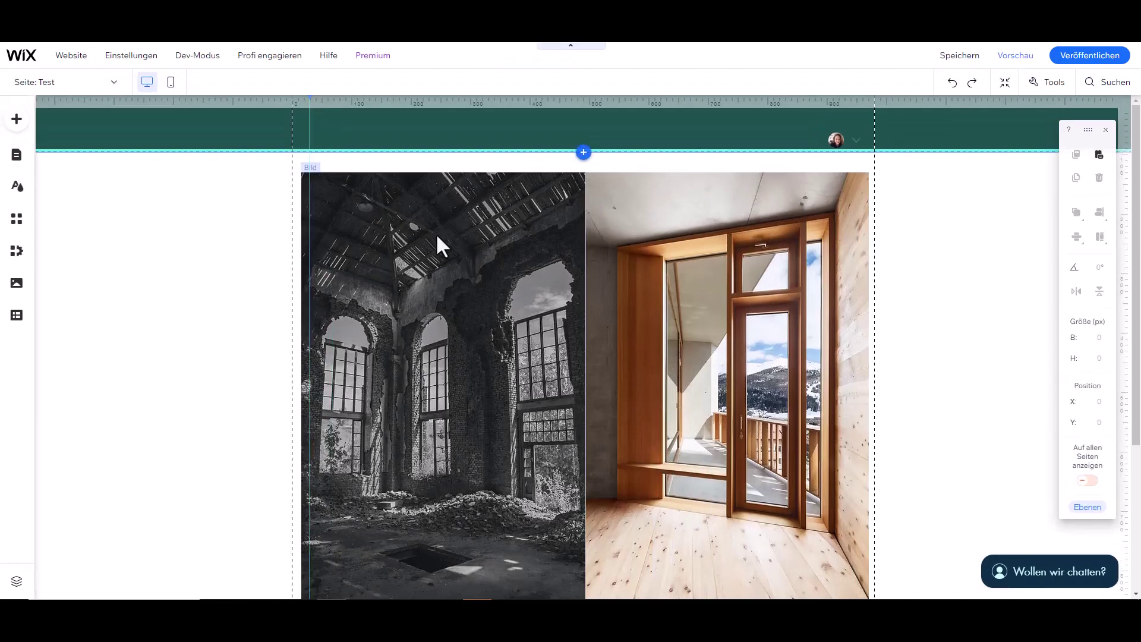
Step: Examine how the ruin image and the wooden room image line up side by side along their upper and lower edges
{"action": "left_click", "coordinate": [434, 232]}
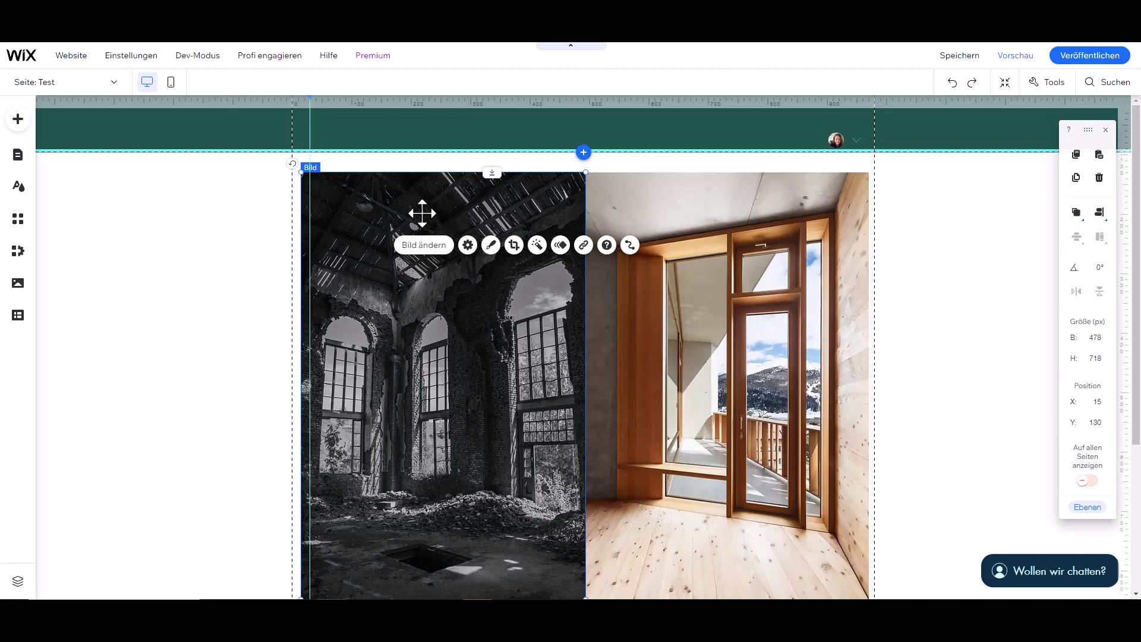
{"action": "left_click", "coordinate": [625, 193]}
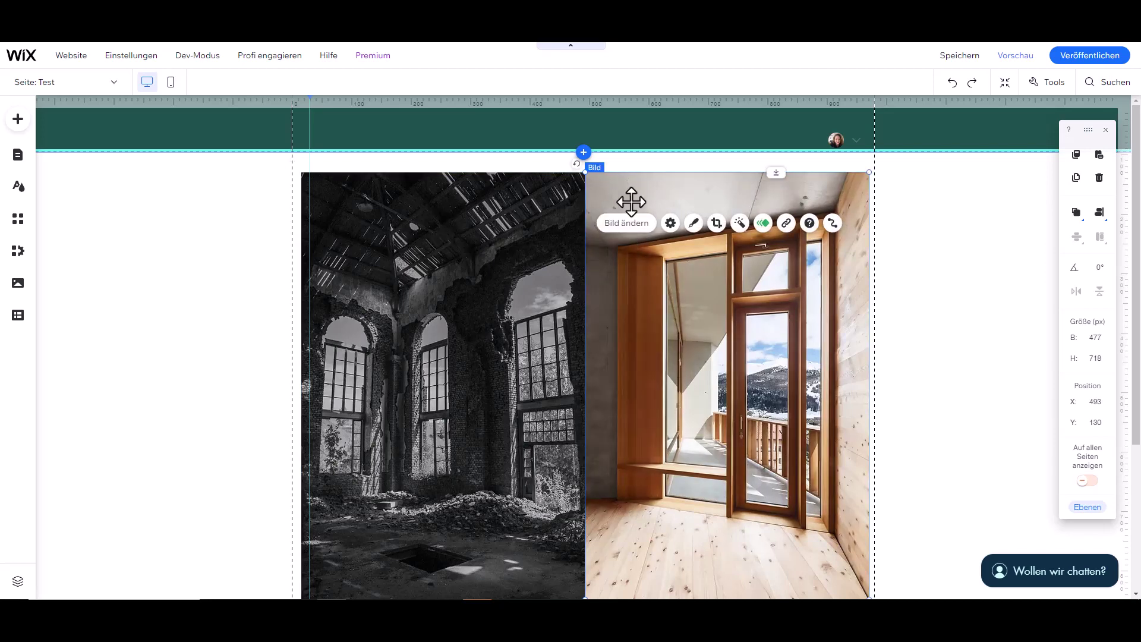
{"action": "scroll", "coordinate": [698, 376], "scroll_direction": "down", "scroll_amount": 3}
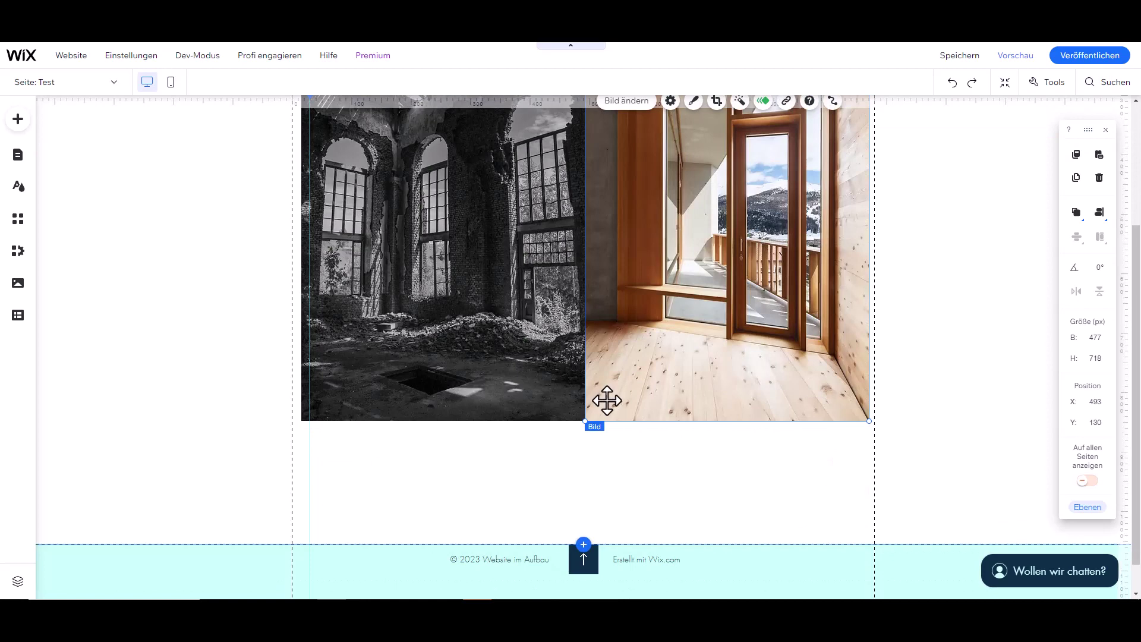
{"action": "scroll", "coordinate": [594, 403], "scroll_direction": "up", "scroll_amount": 3}
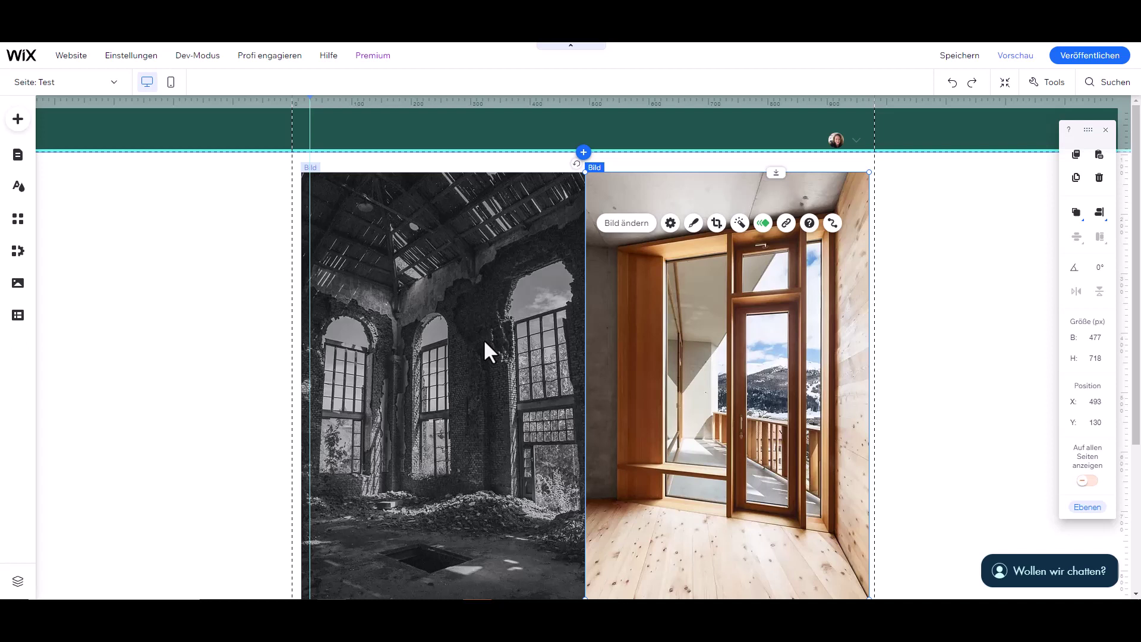
Step: Set the wooden room image's Enthüllen animation to a duration of 4 seconds and a delay of 0 seconds
{"action": "left_click", "coordinate": [762, 224]}
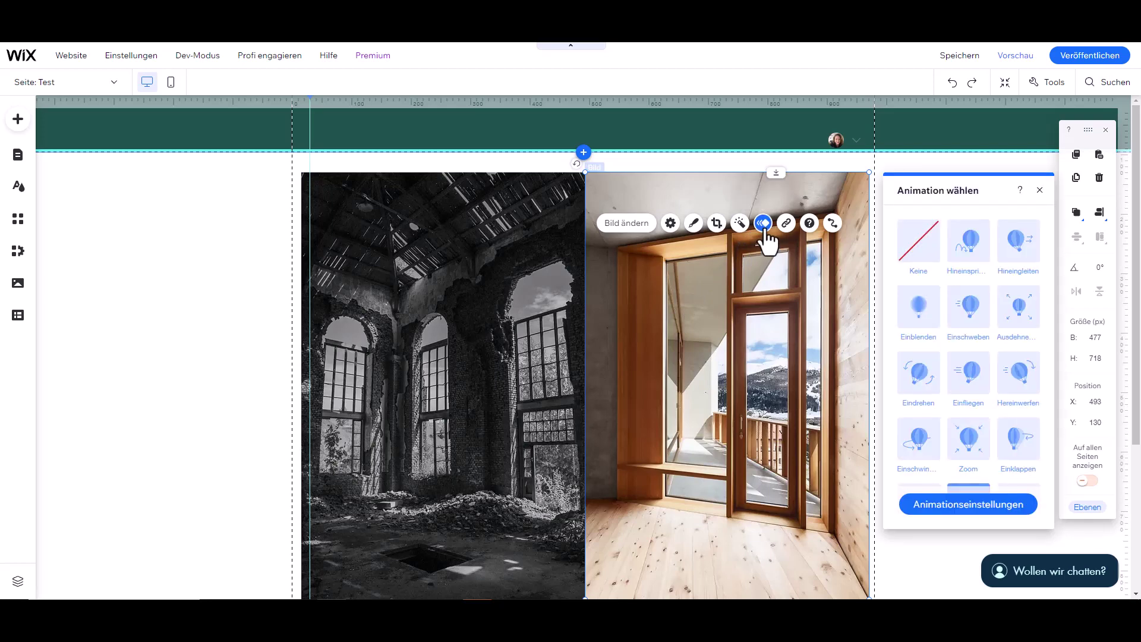
{"action": "scroll", "coordinate": [997, 413], "scroll_direction": "down", "scroll_amount": 1}
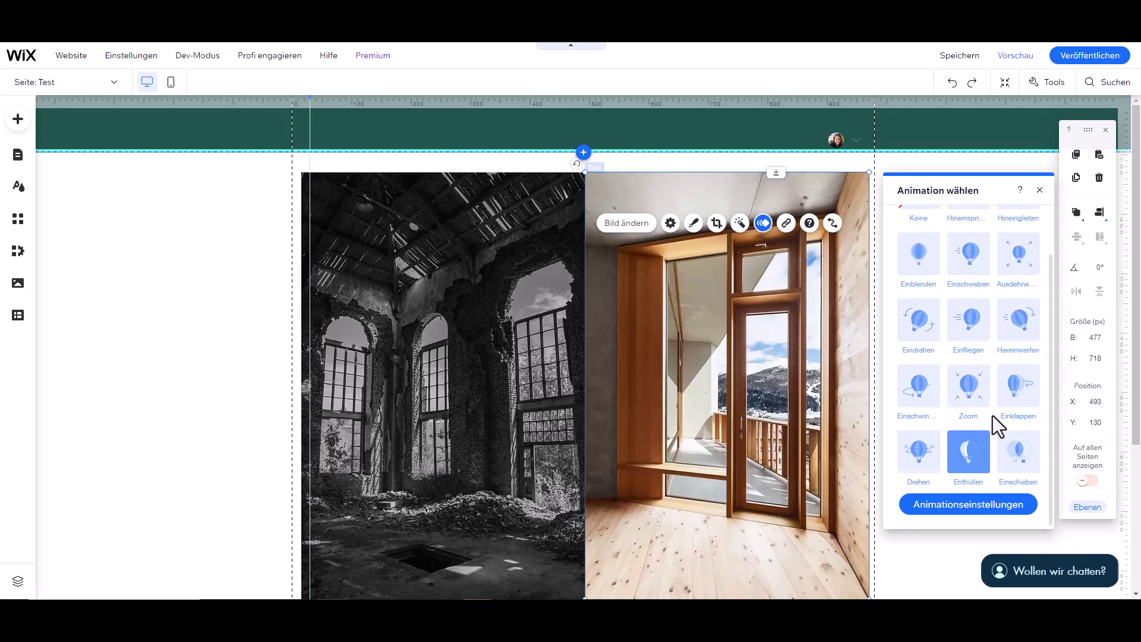
{"action": "mouse_move", "coordinate": [955, 479]}
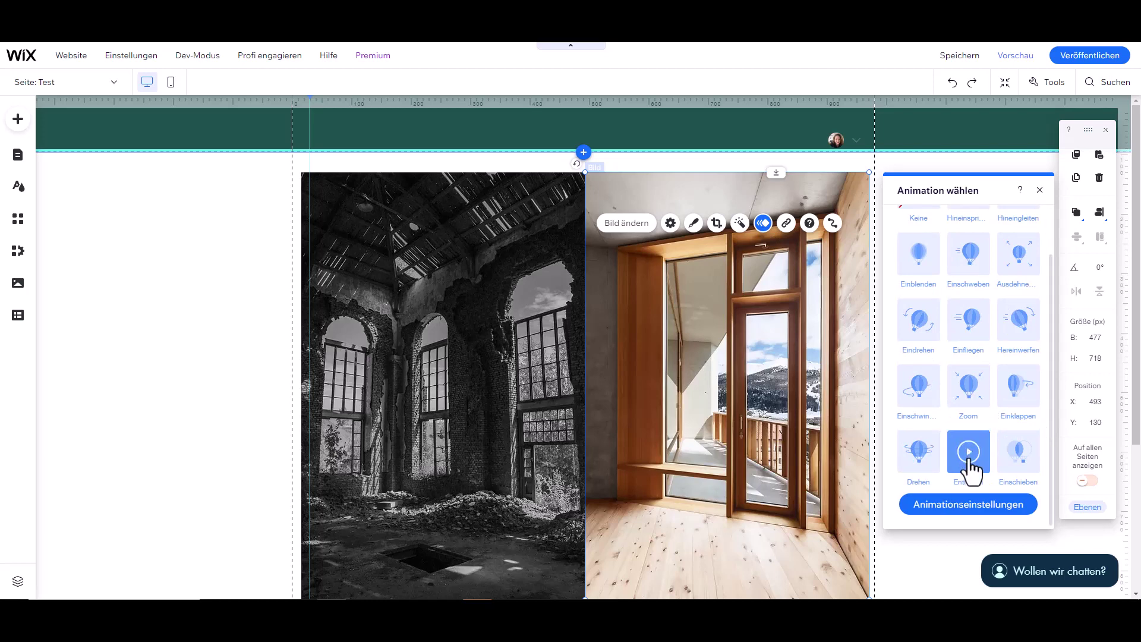
{"action": "left_click", "coordinate": [977, 505]}
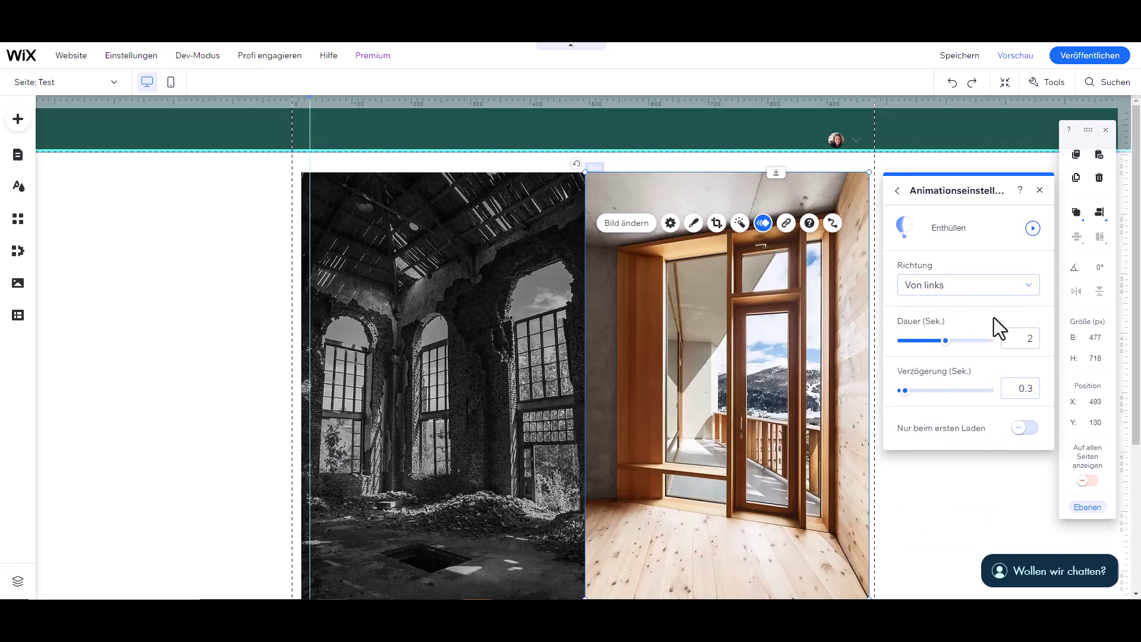
{"action": "left_click", "coordinate": [1020, 341]}
{"action": "type", "text": "5"}
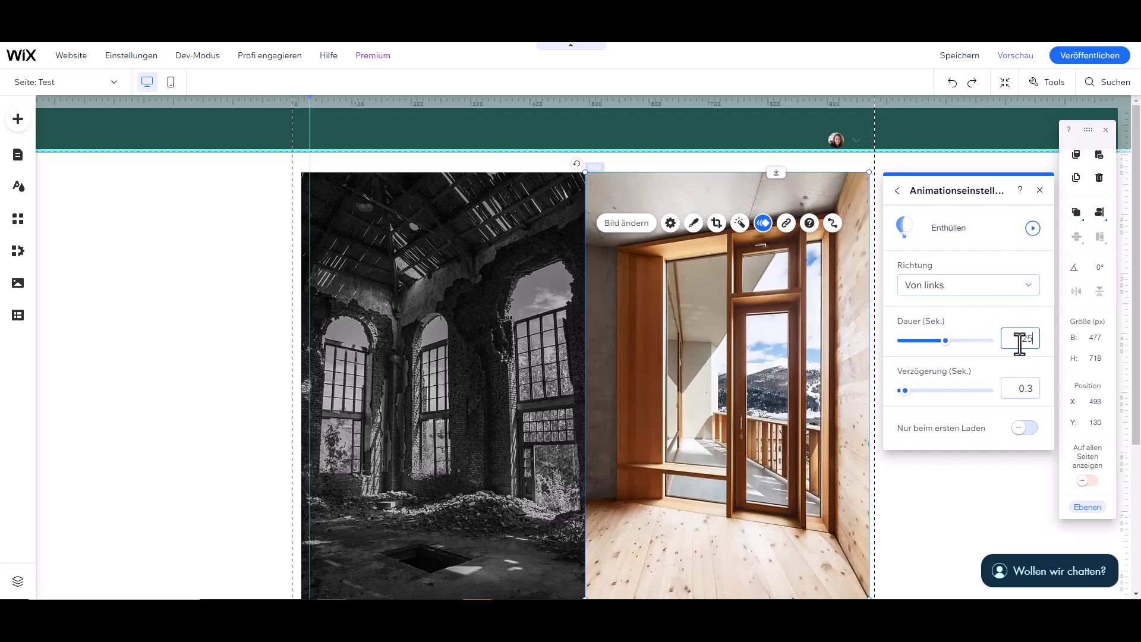
{"action": "left_click", "coordinate": [1035, 391]}
{"action": "type", "text": "0"}
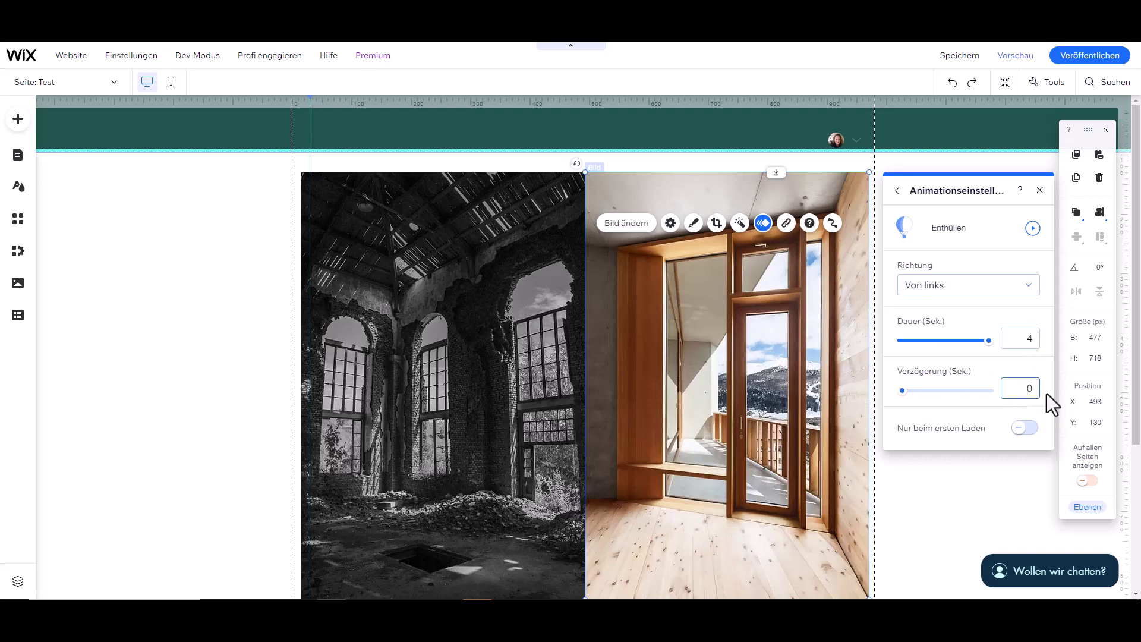
{"action": "left_click", "coordinate": [907, 498]}
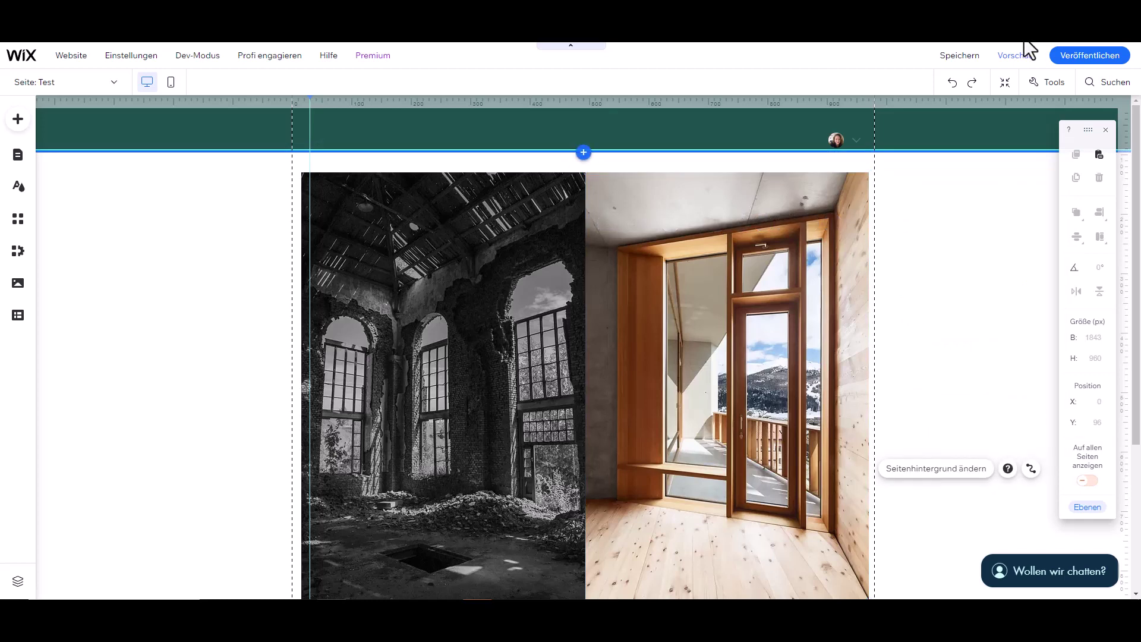